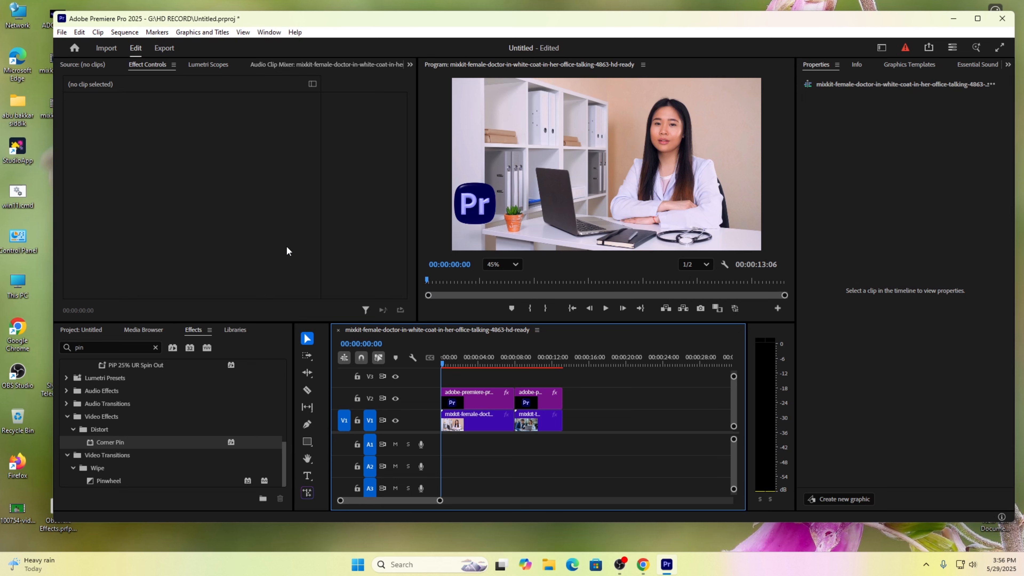
# Play the existing sequence, and delete all clips from the timeline.
pyautogui.click(601, 309)
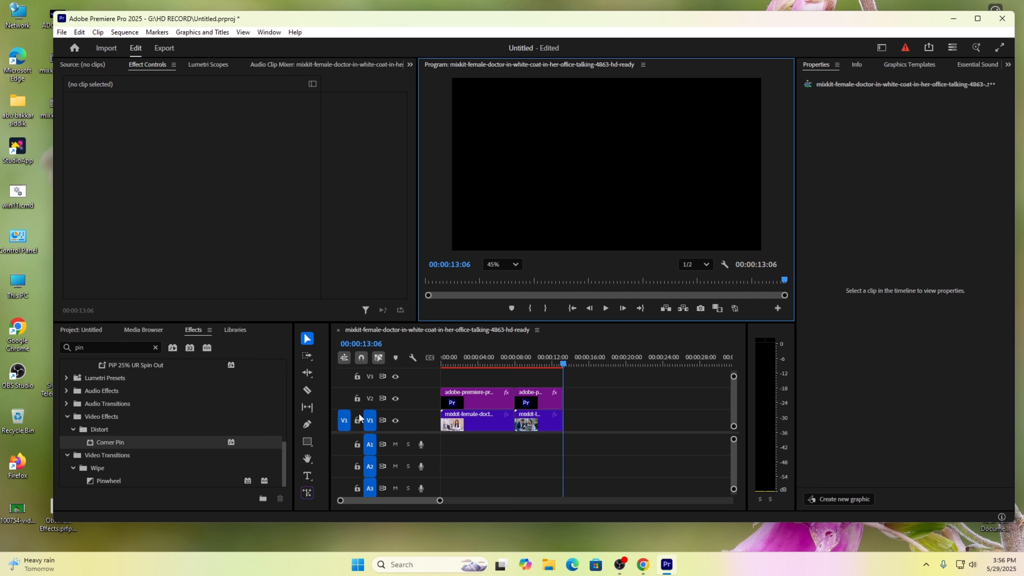
pyautogui.moveTo(590, 388); pyautogui.dragTo(470, 433)
pyautogui.press('Delete')
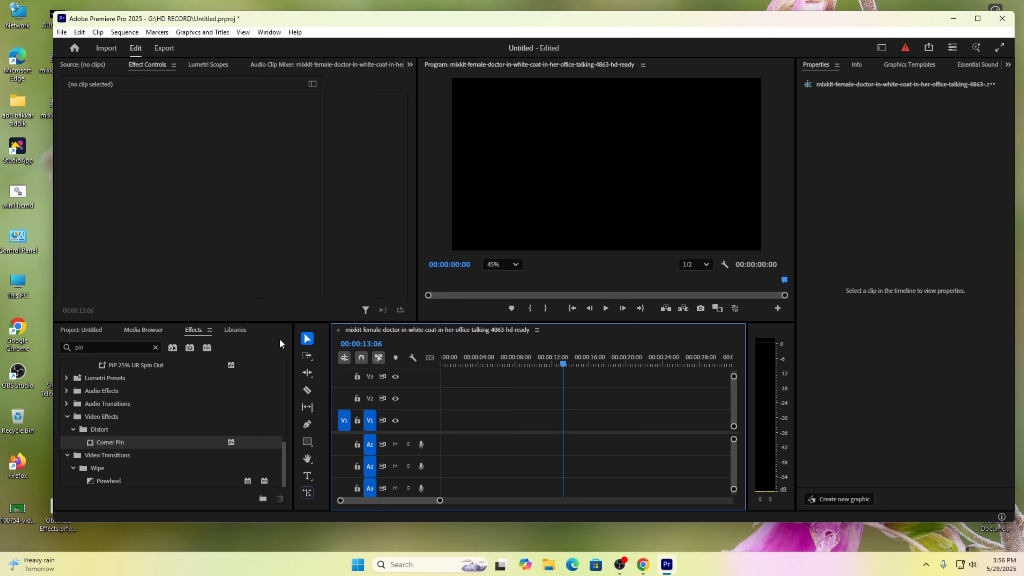
# Place the female doctor video on track V1 and the Premiere Pro logo on V2, both at the timeline start.
pyautogui.click(88, 329)
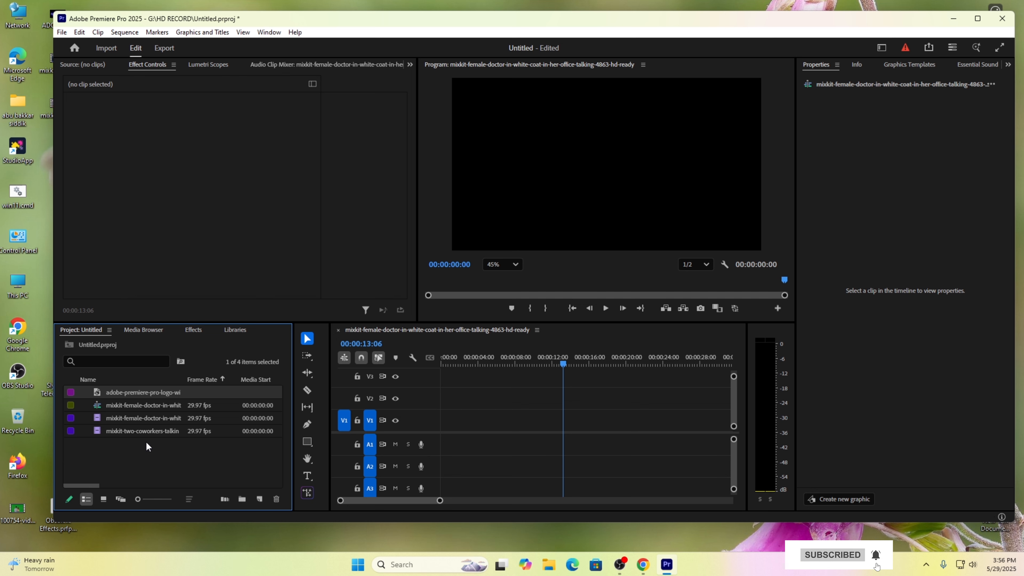
pyautogui.moveTo(139, 419); pyautogui.dragTo(442, 418)
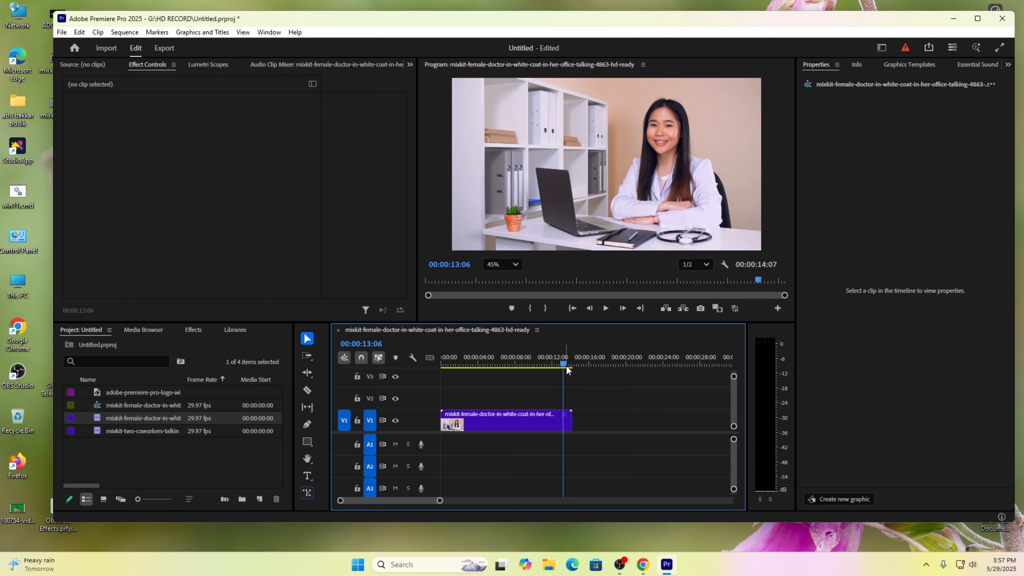
pyautogui.moveTo(563, 362); pyautogui.dragTo(524, 373)
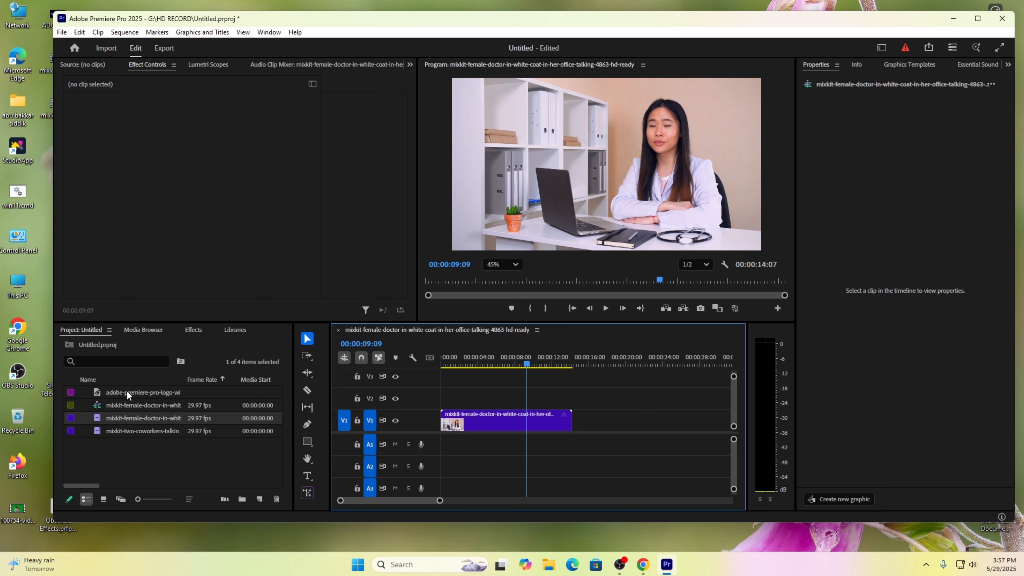
pyautogui.moveTo(128, 390); pyautogui.dragTo(464, 399)
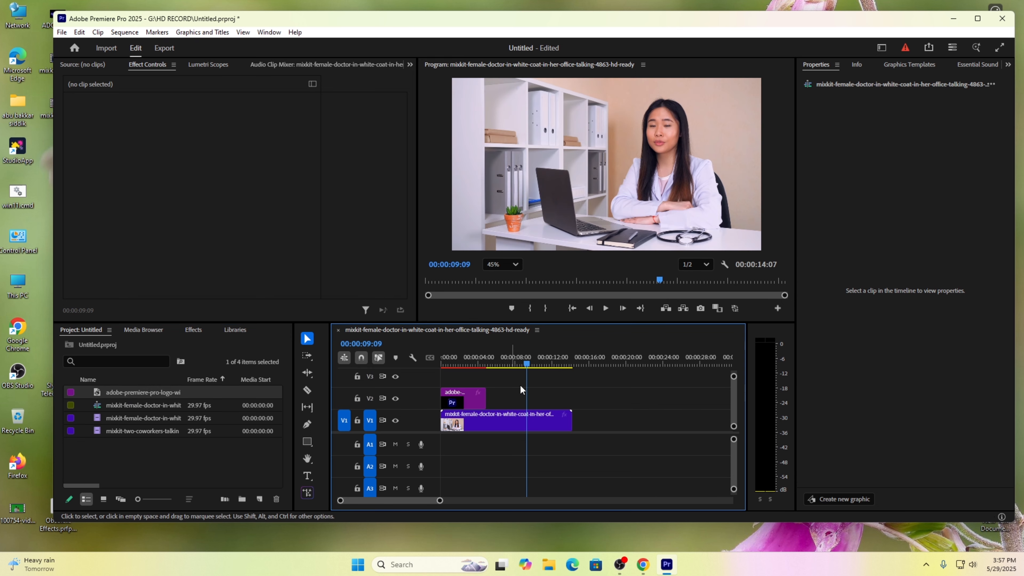
# Scale the logo clip to 36 and reposition it in the frame's lower-left corner at about 132, 504.
pyautogui.moveTo(527, 364); pyautogui.dragTo(445, 365)
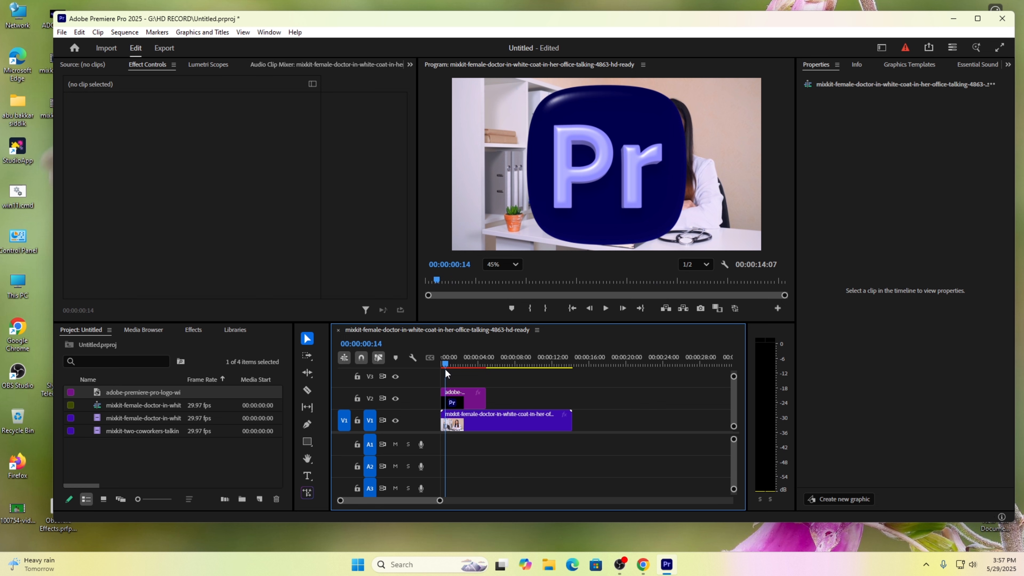
pyautogui.click(473, 403)
pyautogui.click(196, 132)
pyautogui.write('36')
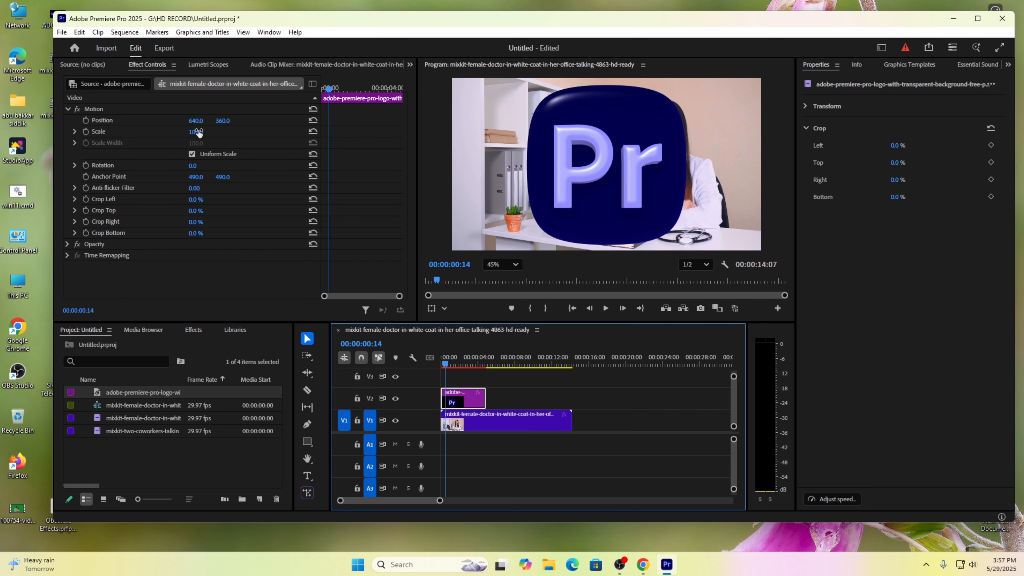
pyautogui.press('Return')
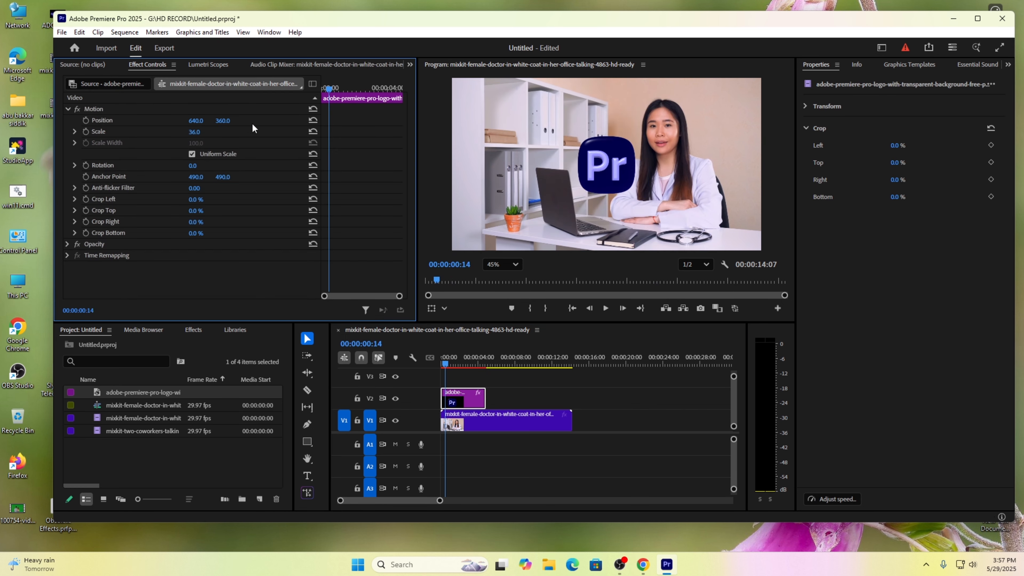
pyautogui.moveTo(196, 120); pyautogui.dragTo(220, 121)
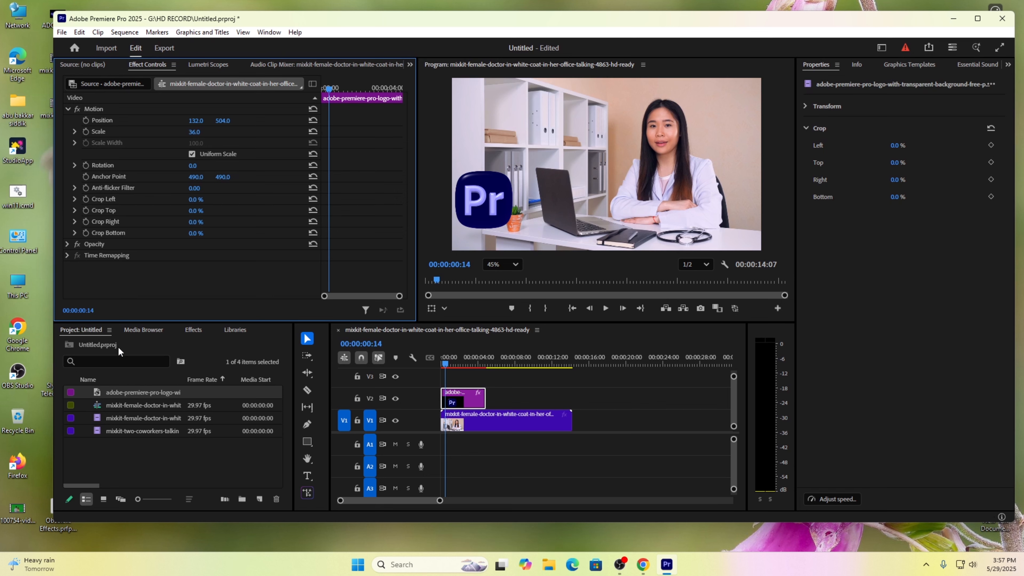
# Split the doctor clip on V1 where the logo clip ends and delete the remaining part.
pyautogui.click(307, 390)
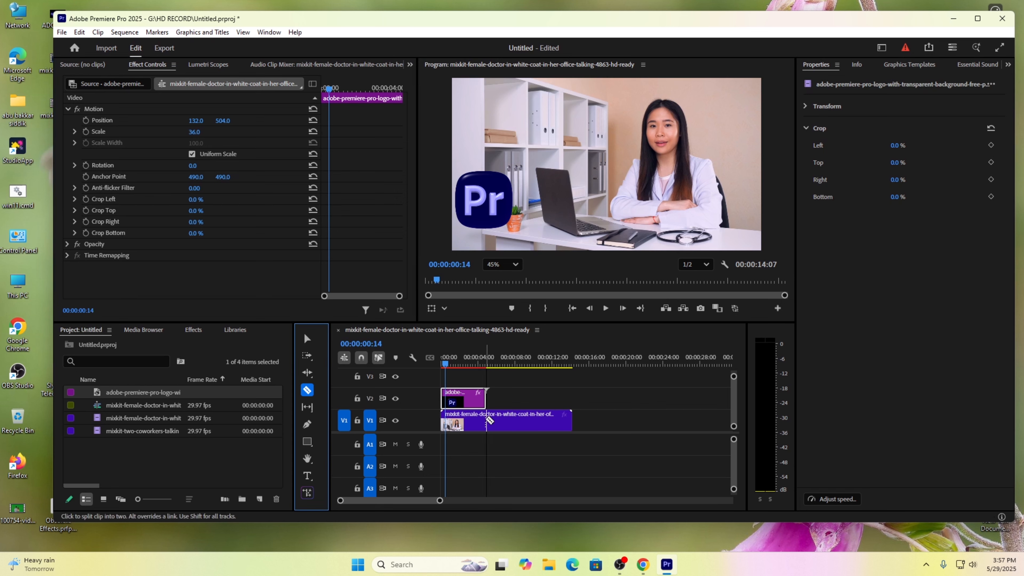
pyautogui.click(487, 420)
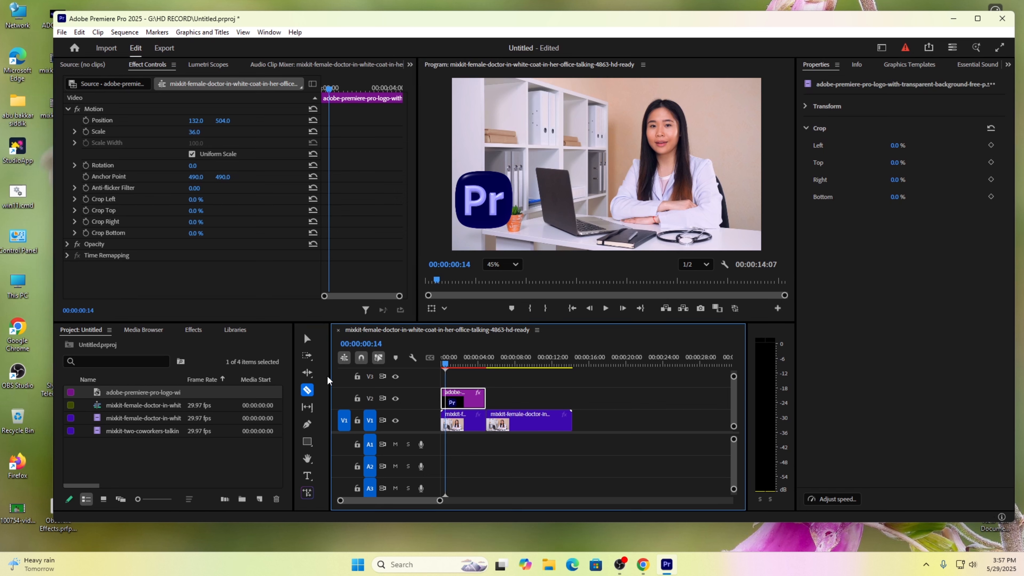
pyautogui.click(307, 339)
pyautogui.click(530, 415)
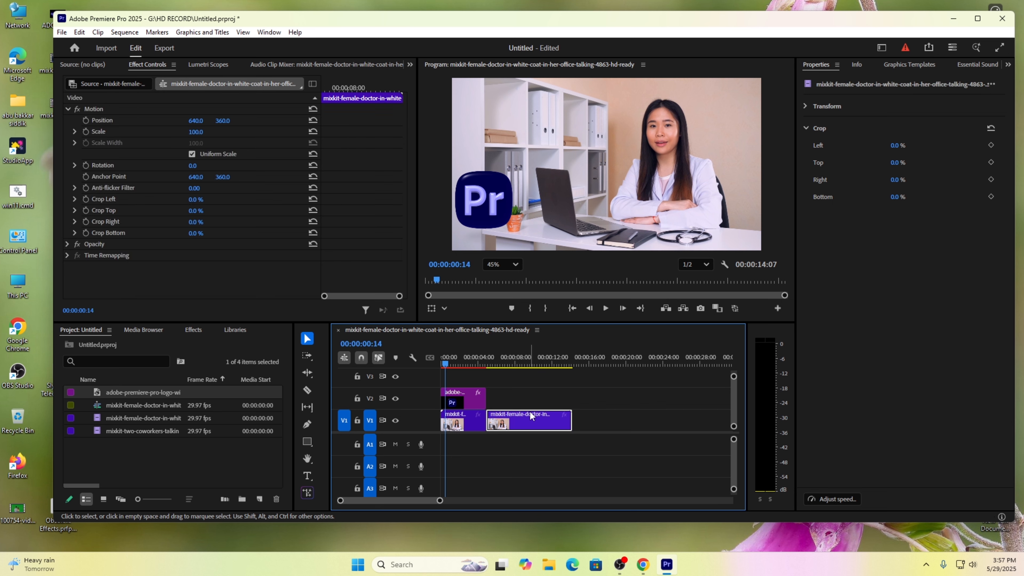
pyautogui.press('Delete')
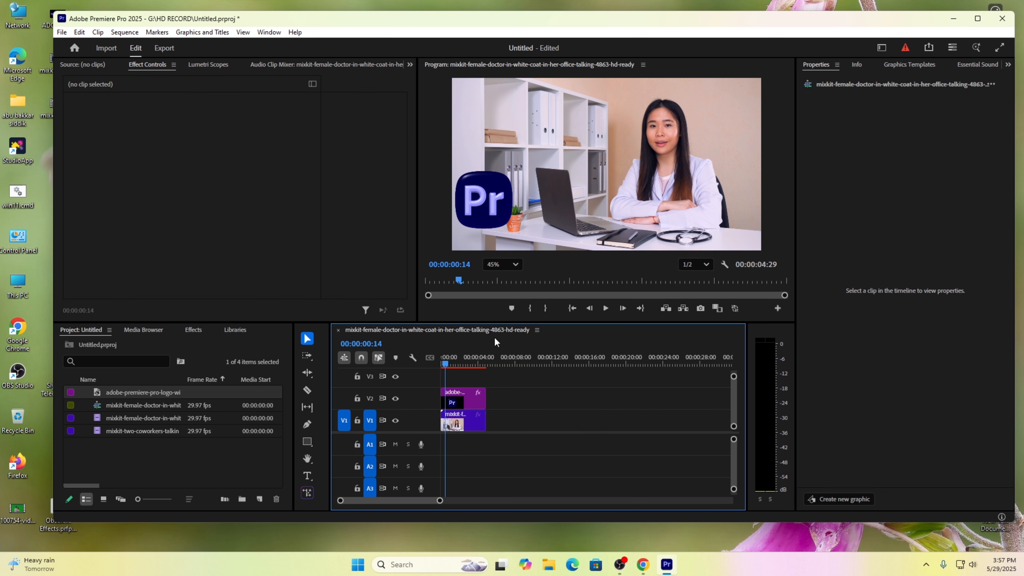
# Preview the first seconds of the sequence and return the playhead to 00:00:00:00.
pyautogui.click(442, 363)
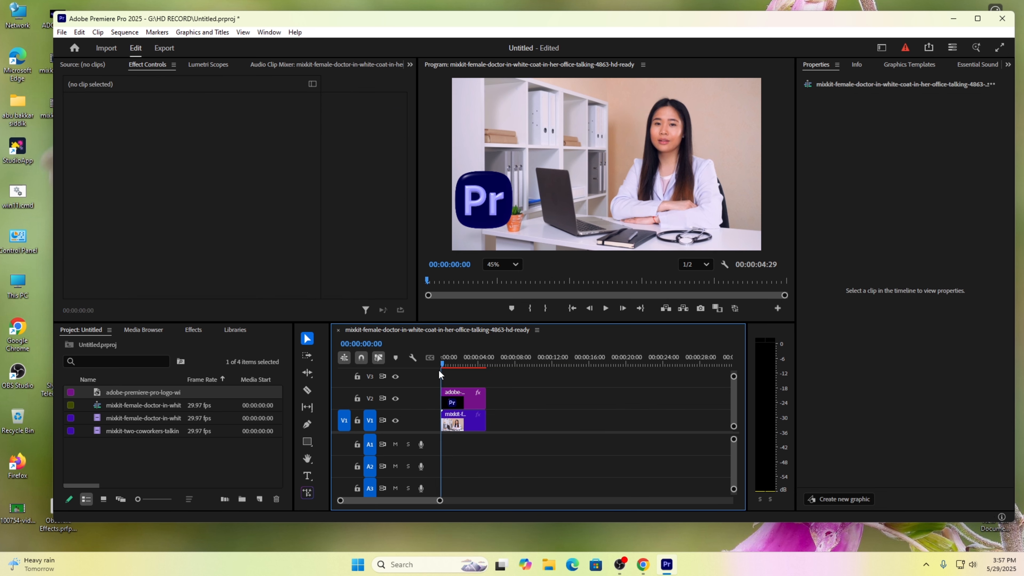
pyautogui.press('space')
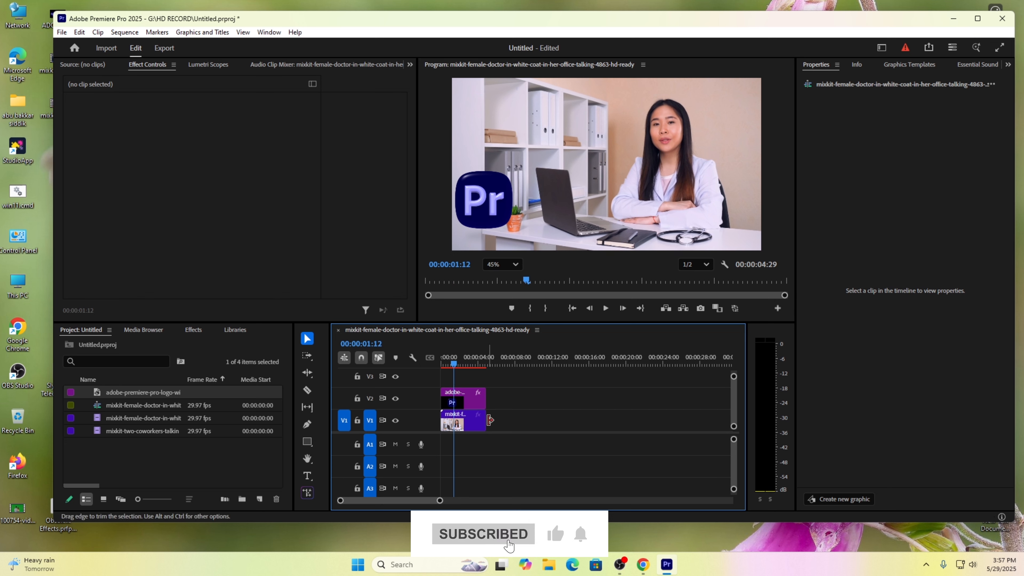
pyautogui.click(457, 365)
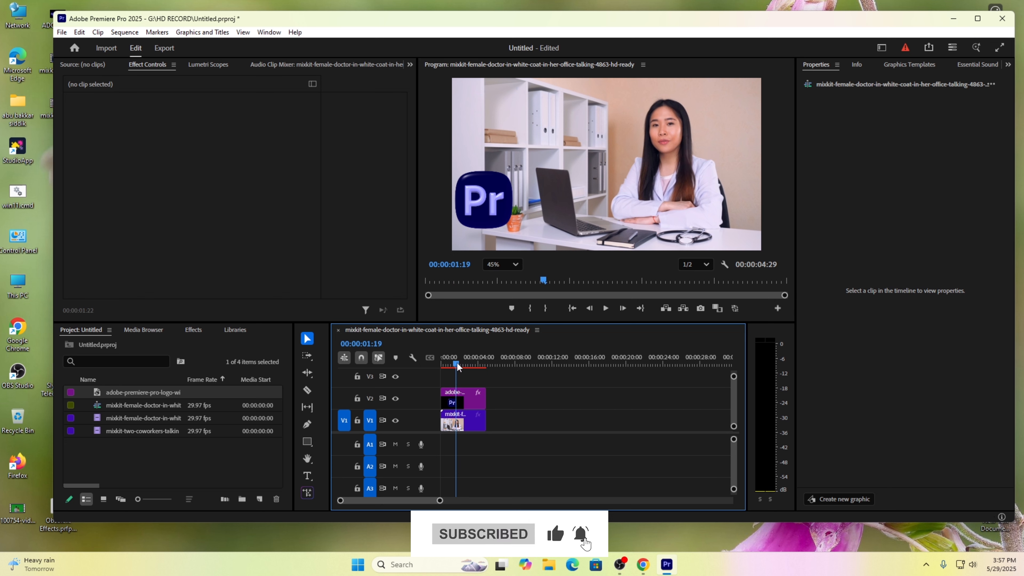
pyautogui.press('Home')
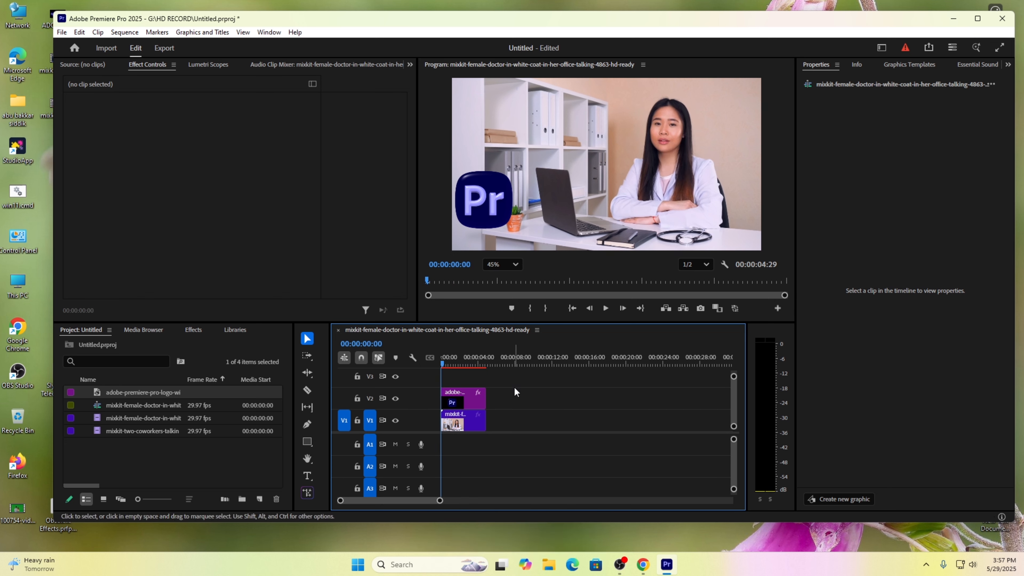
pyautogui.moveTo(442, 362)
pyautogui.mouseDown()
pyautogui.moveTo(476, 368)
pyautogui.moveTo(434, 375)
pyautogui.mouseUp()
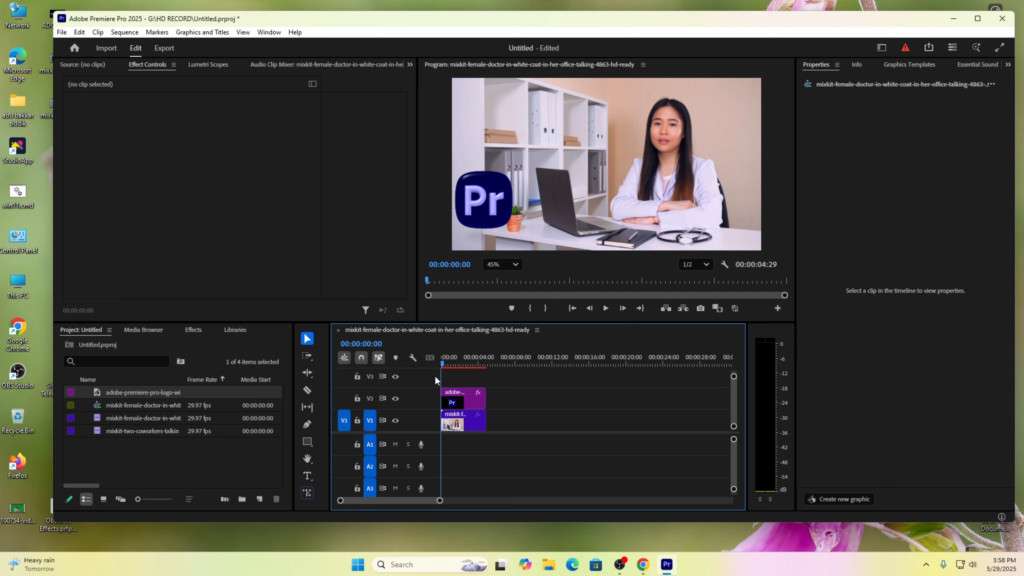
# Search the effects for "pin" and apply the Corner Pin video effect to the logo clip on V2.
pyautogui.click(458, 398)
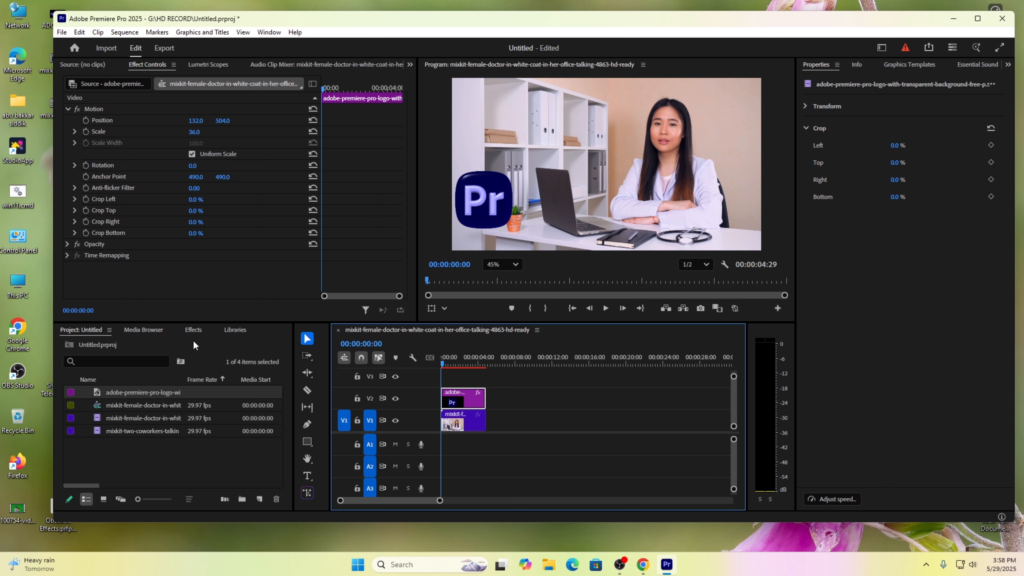
pyautogui.click(197, 330)
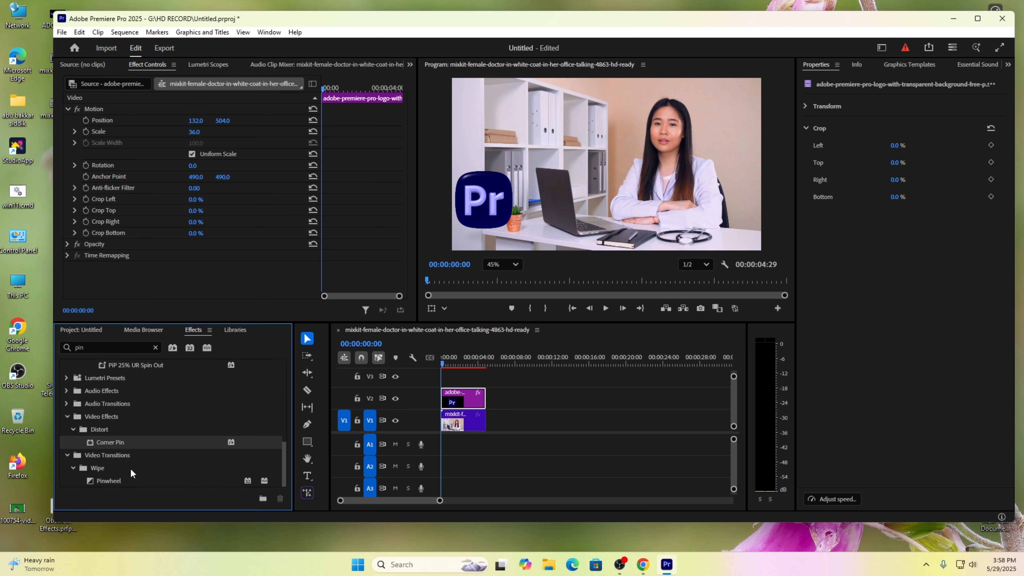
pyautogui.click(94, 346)
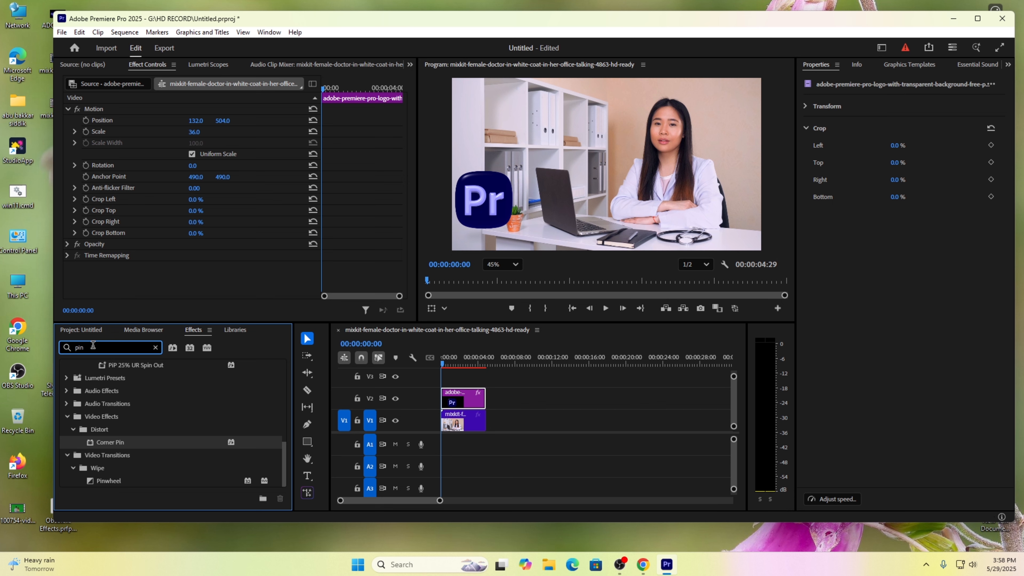
pyautogui.press('BackSpace')
pyautogui.press('BackSpace')
pyautogui.press('BackSpace')
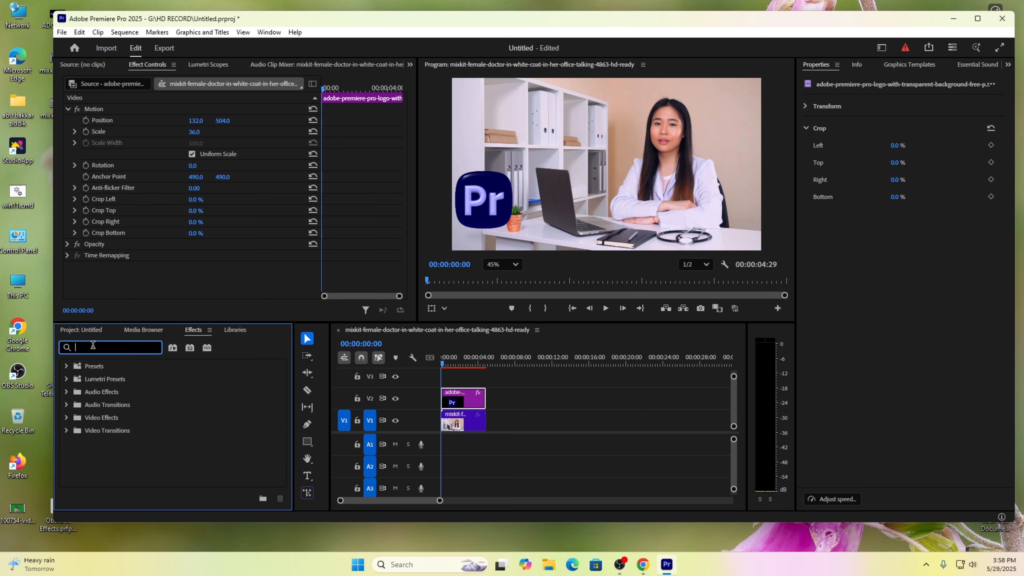
pyautogui.write('pin')
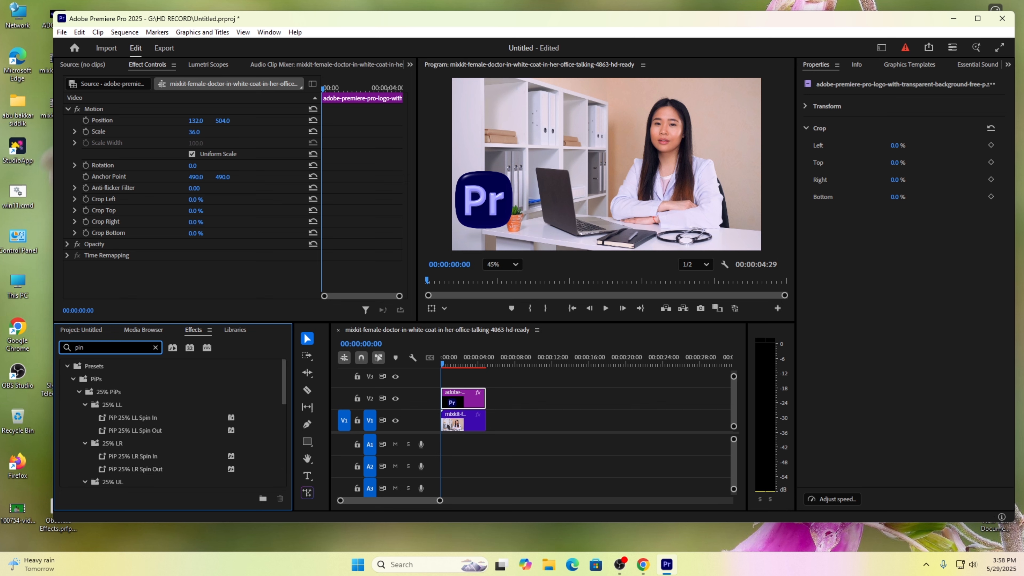
pyautogui.scroll(-4, 143, 440)
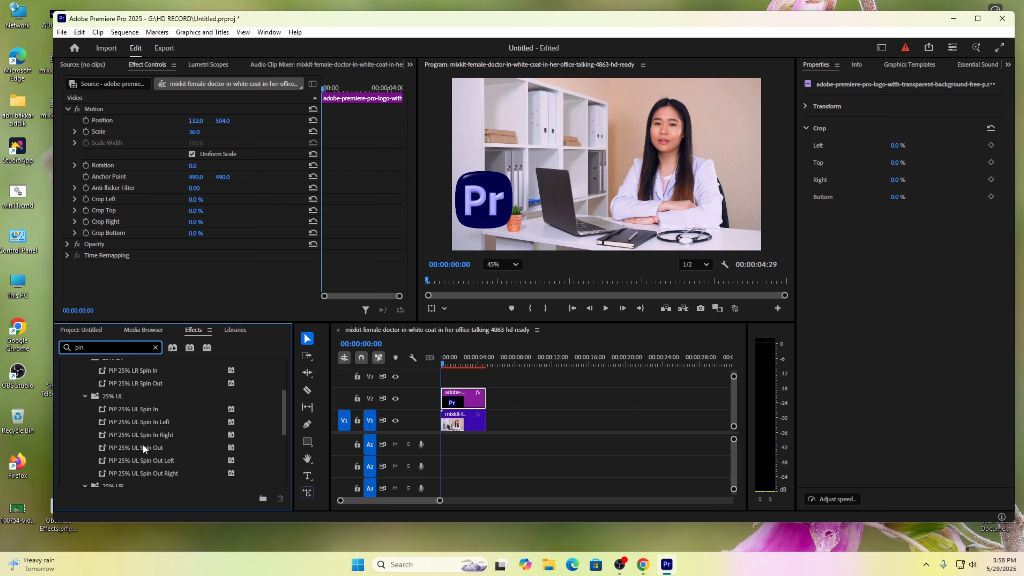
pyautogui.scroll(-3, 143, 444)
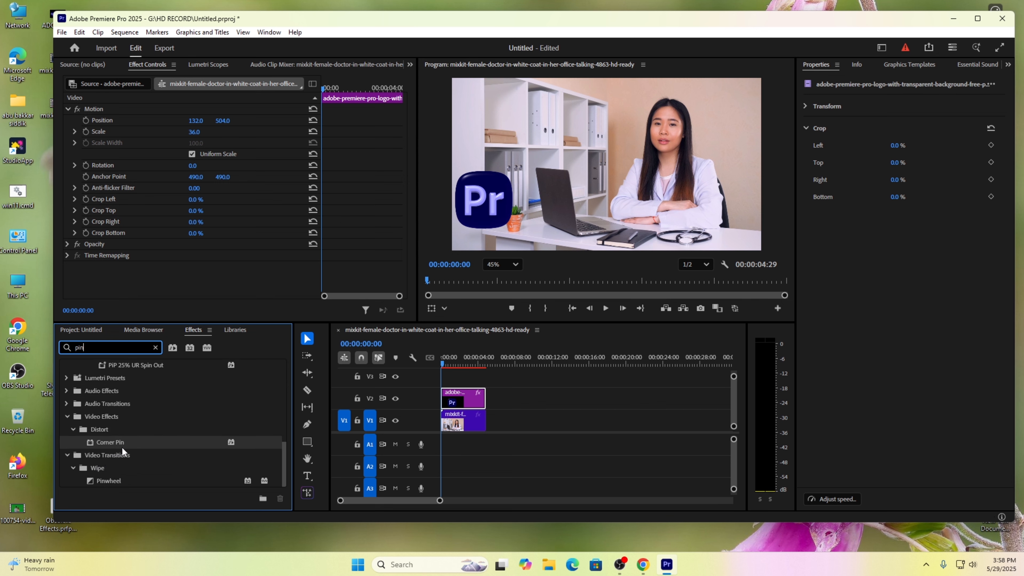
pyautogui.moveTo(133, 442); pyautogui.dragTo(468, 397)
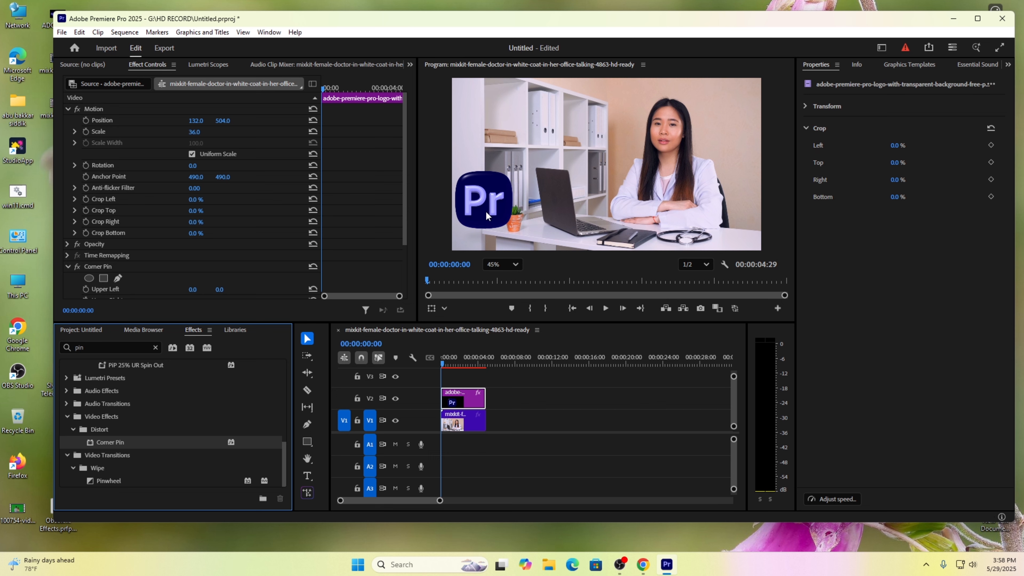
pyautogui.click(463, 398)
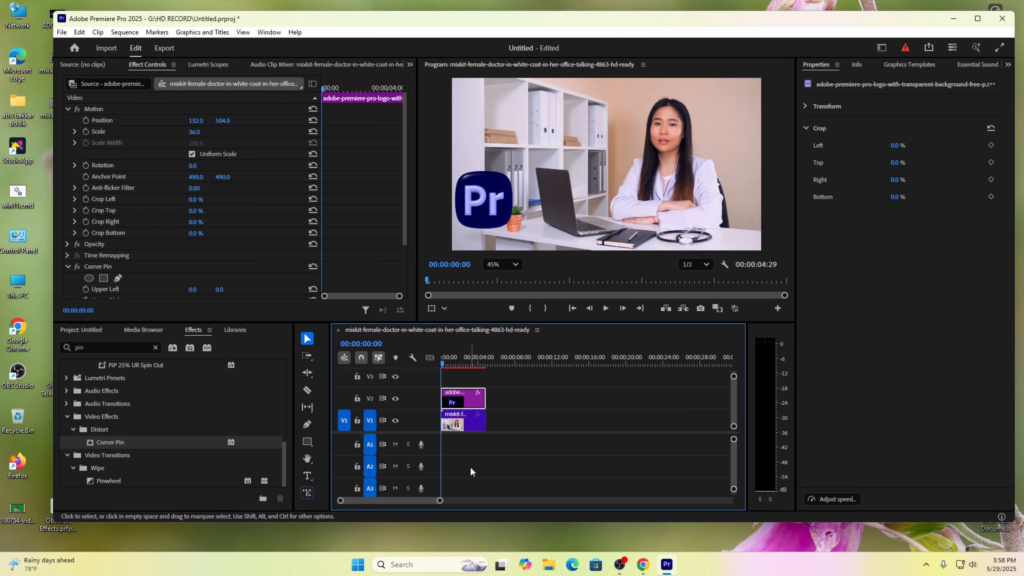
# Turn on keyframing for all four Corner Pin corners of the logo at 00:00:00:00.
pyautogui.scroll(-3, 180, 266)
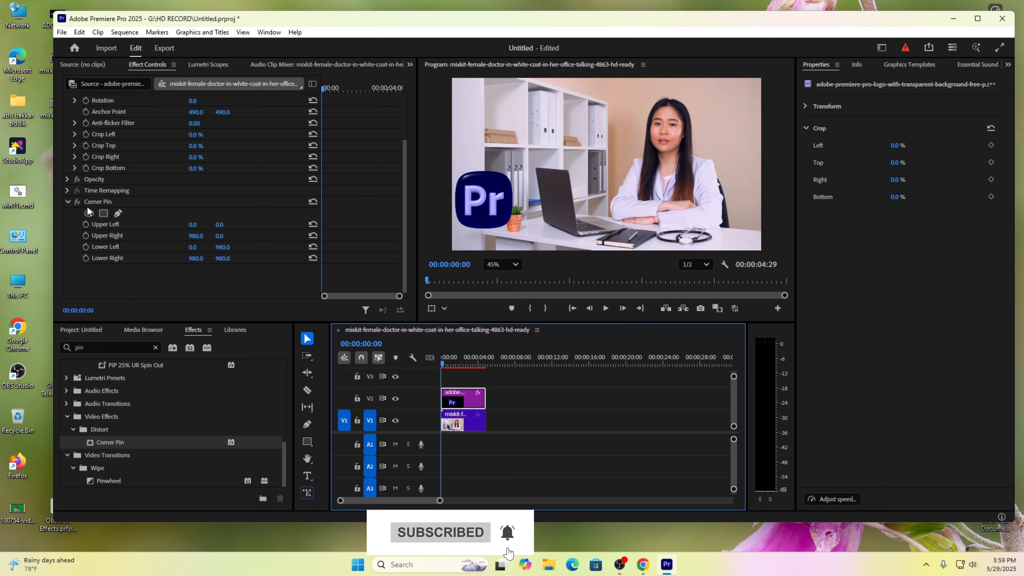
pyautogui.click(86, 258)
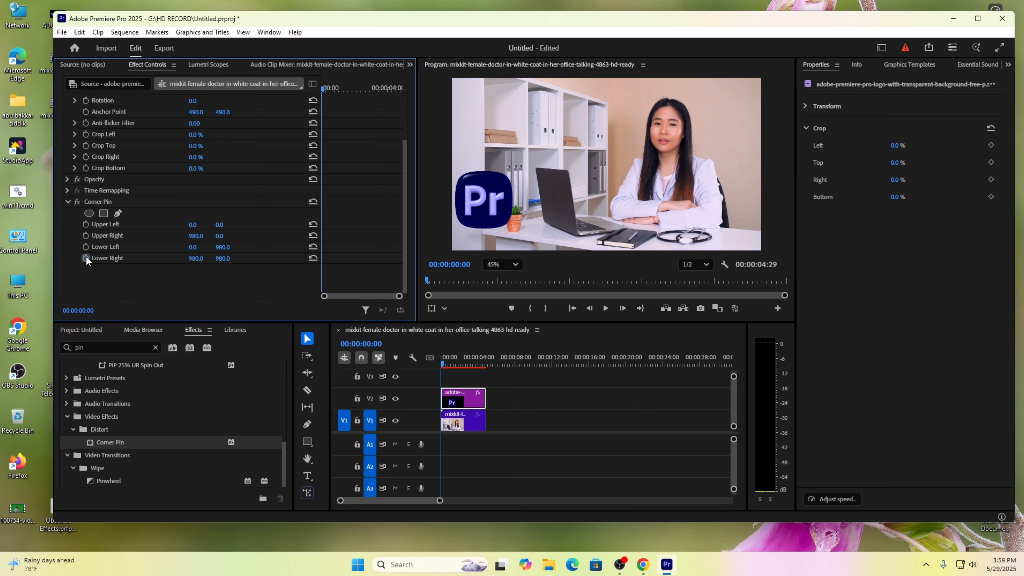
pyautogui.click(85, 247)
pyautogui.click(86, 235)
pyautogui.click(86, 223)
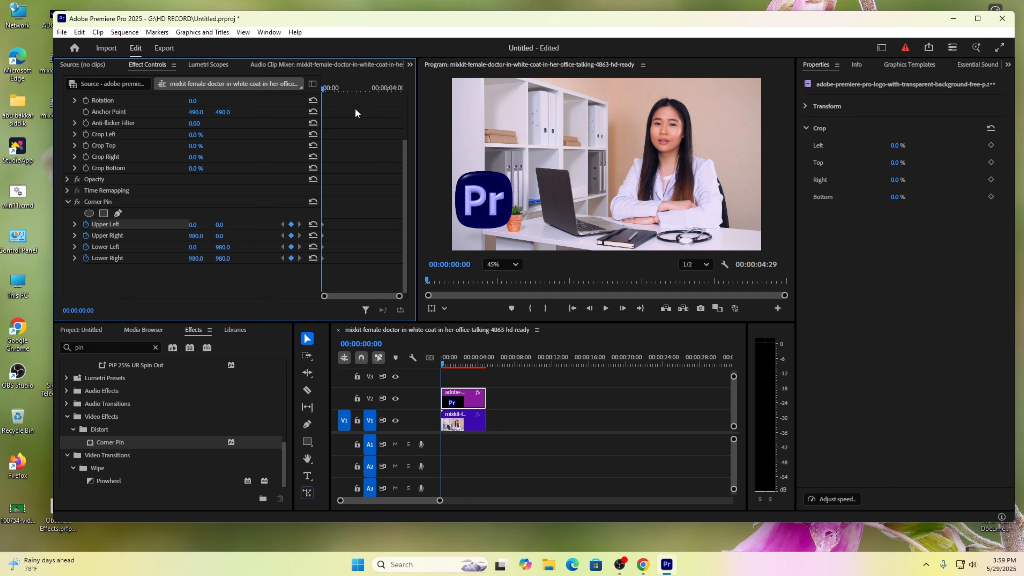
# At 00:00:02:23, move the logo's Corner Pin corners: lower right about 1473, 752; lower left about 1005, 887; upper right about 1442, 259.
pyautogui.moveTo(323, 89); pyautogui.dragTo(390, 116)
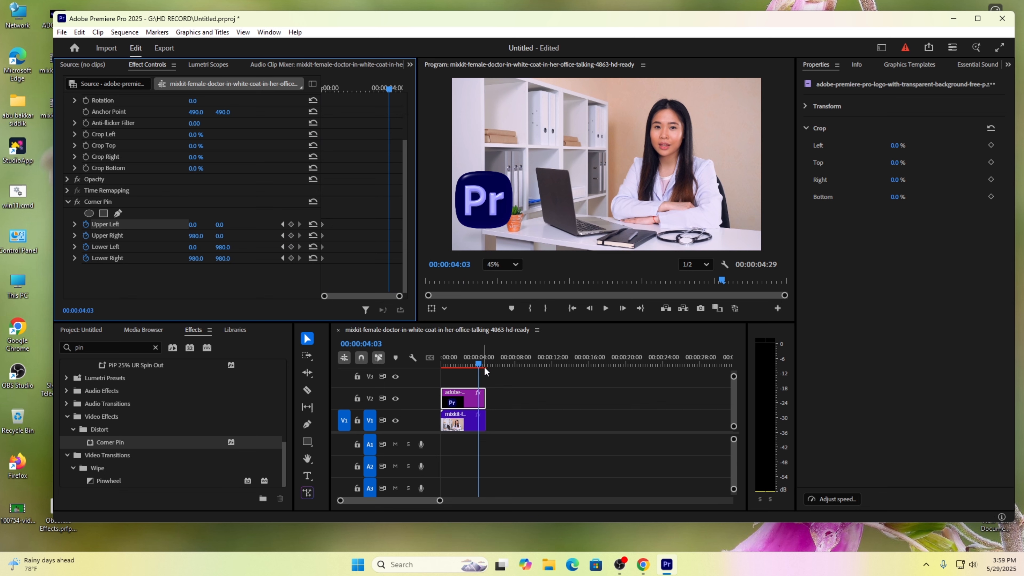
pyautogui.moveTo(485, 366); pyautogui.dragTo(467, 363)
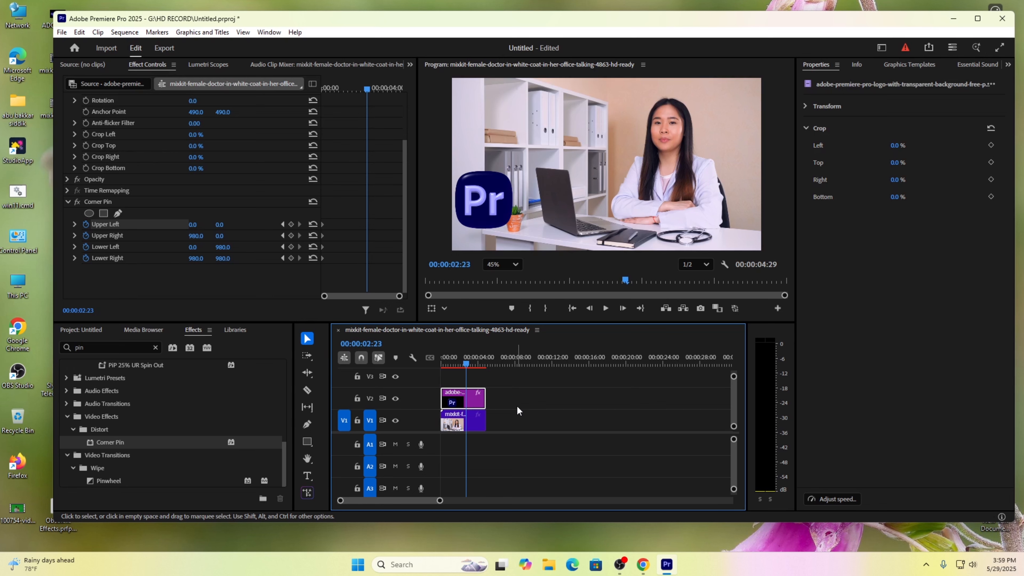
pyautogui.click(107, 200)
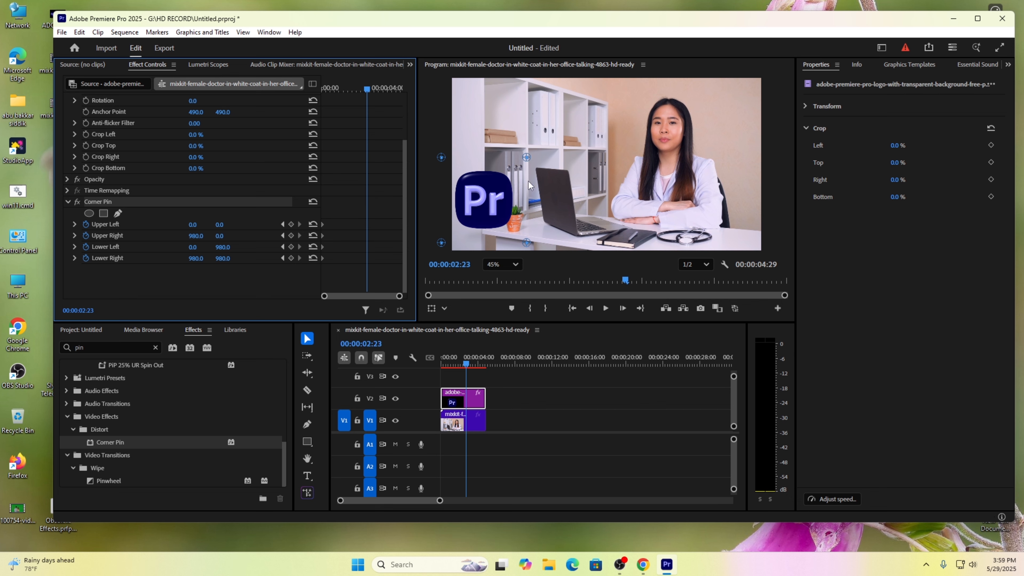
pyautogui.moveTo(526, 244); pyautogui.dragTo(570, 225)
pyautogui.moveTo(442, 243); pyautogui.dragTo(530, 238)
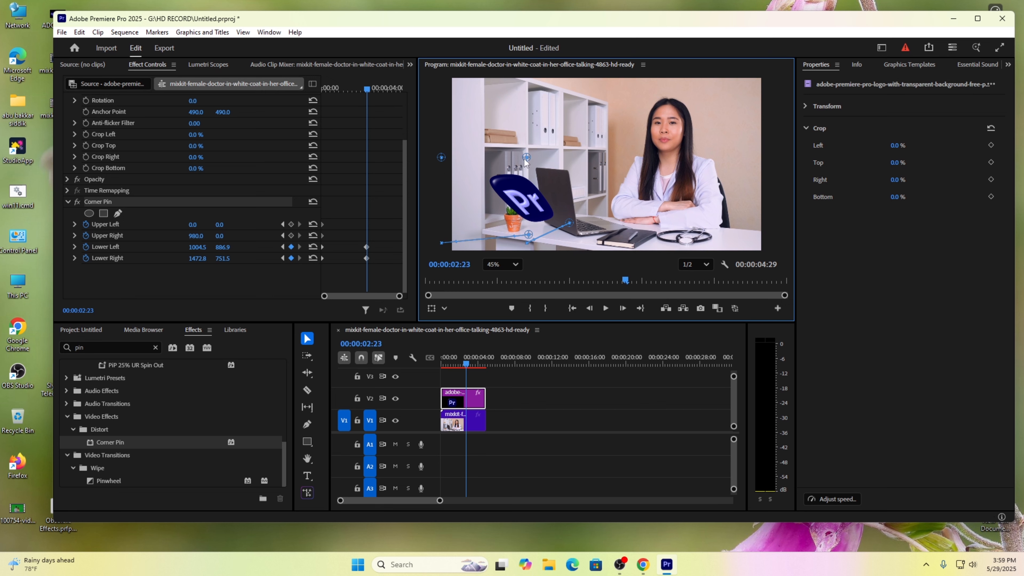
pyautogui.moveTo(527, 157); pyautogui.dragTo(567, 180)
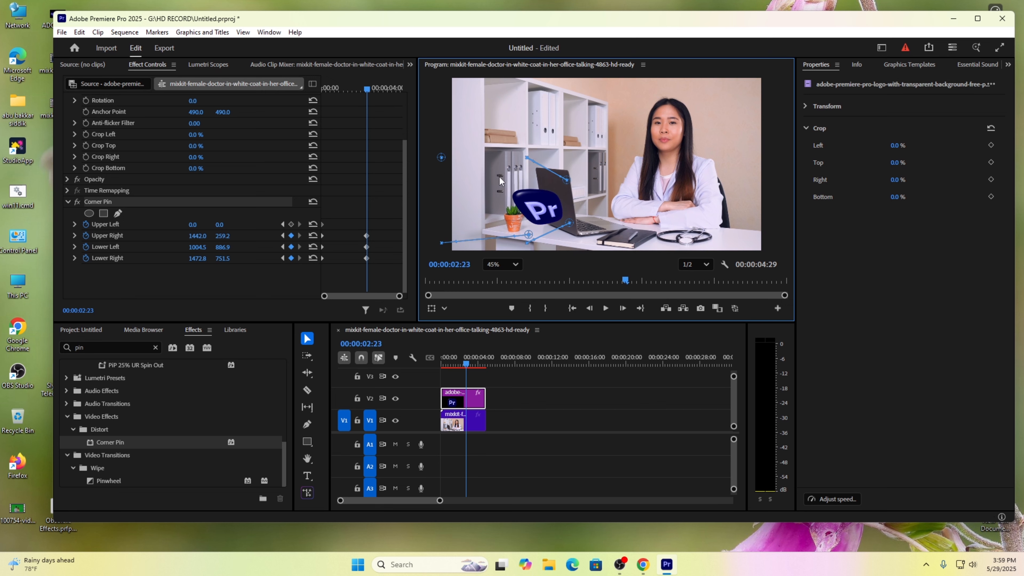